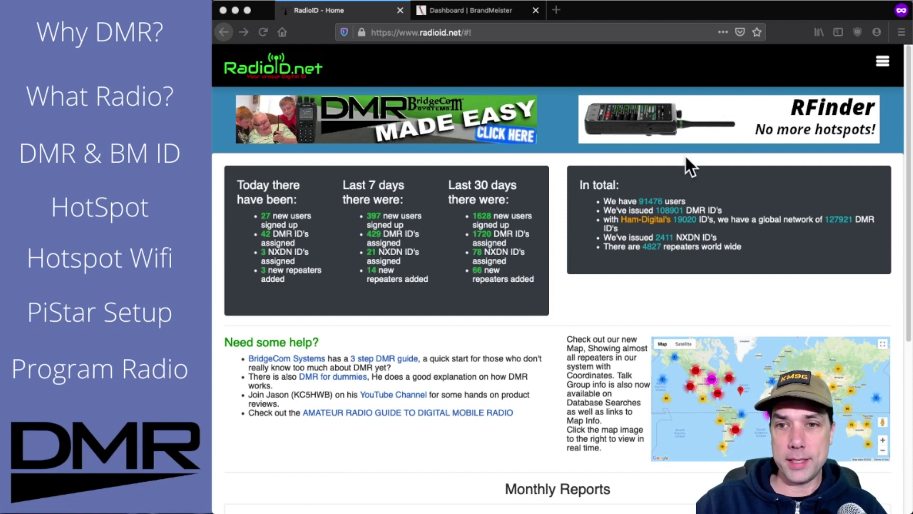
# Open RadioID.net's Register page from the site menu to show the DMR ID Terms and Conditions
pyautogui.click(784, 74)
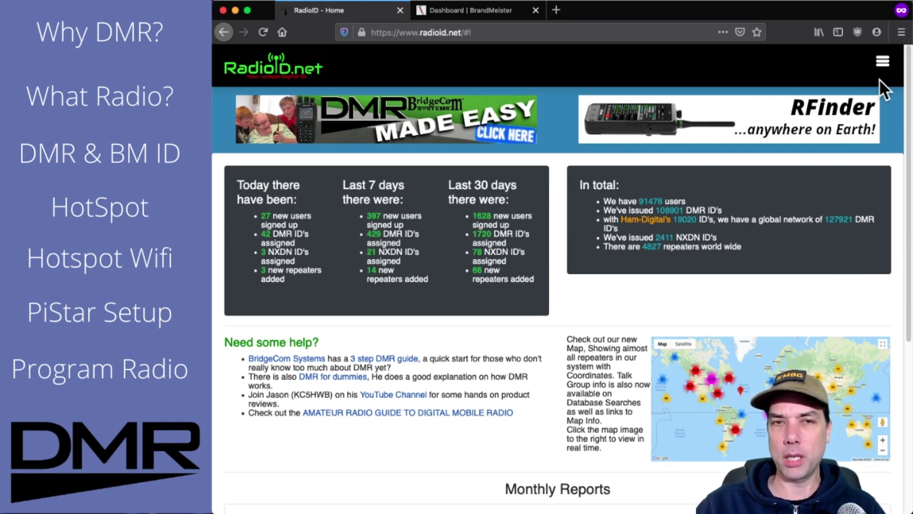
pyautogui.click(883, 63)
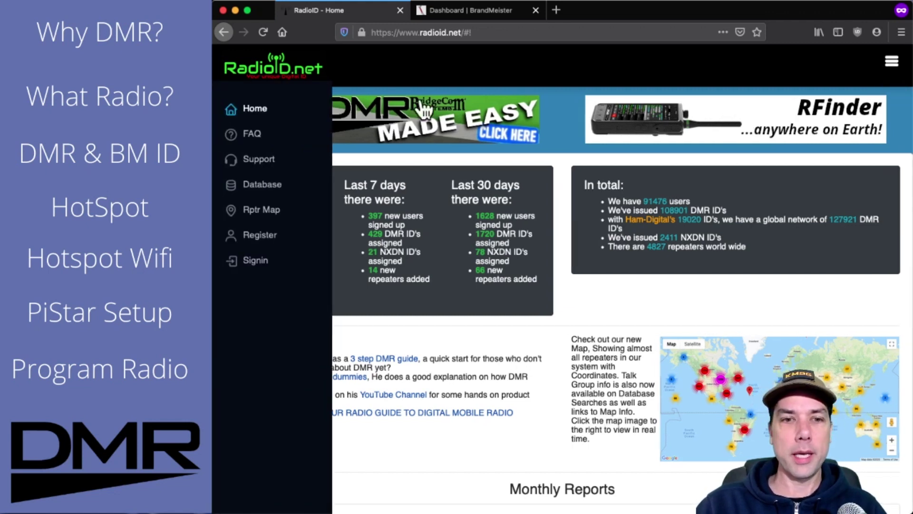
pyautogui.click(274, 239)
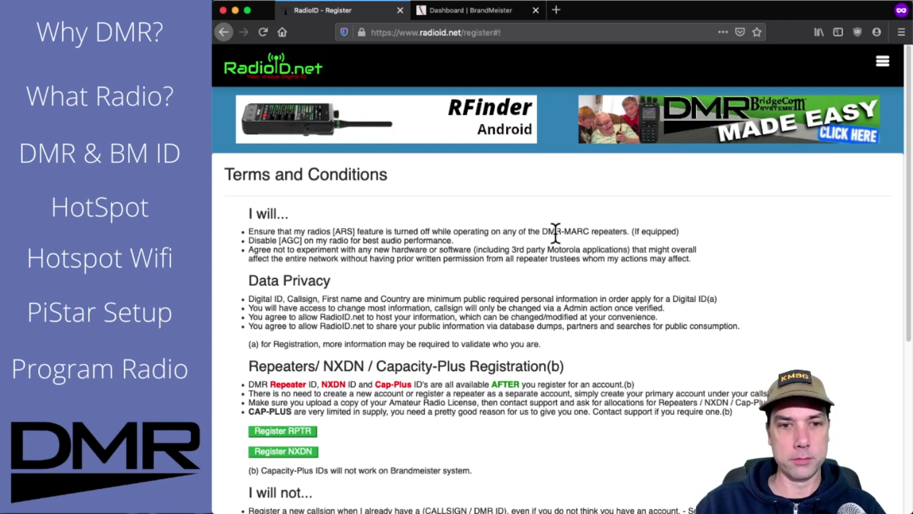
# Scroll through the Terms and Conditions and tick 'I agree to the above terms and conditions'
pyautogui.scroll(-1, 391, 271)
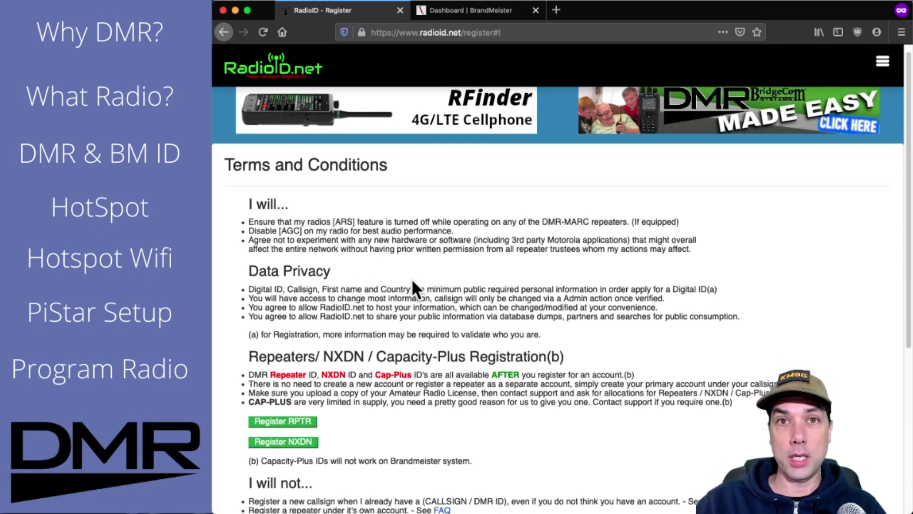
pyautogui.scroll(-4, 413, 282)
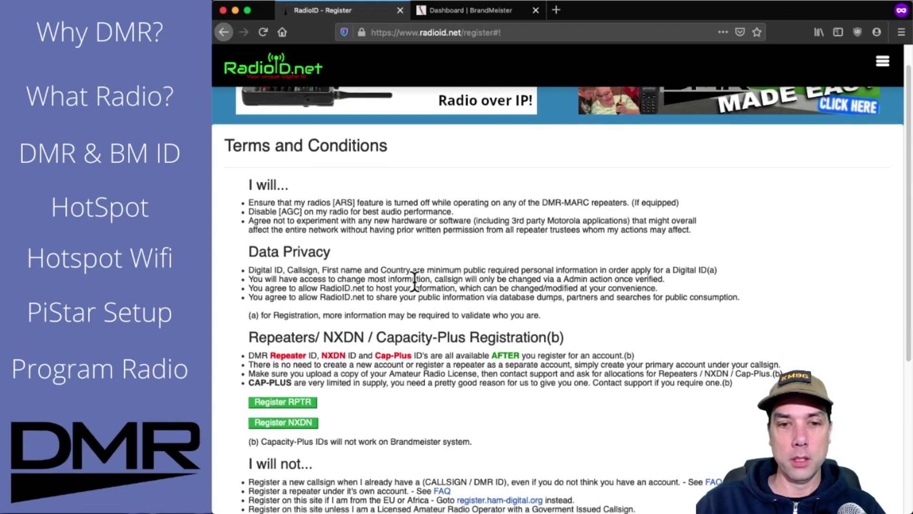
pyautogui.scroll(-4, 415, 282)
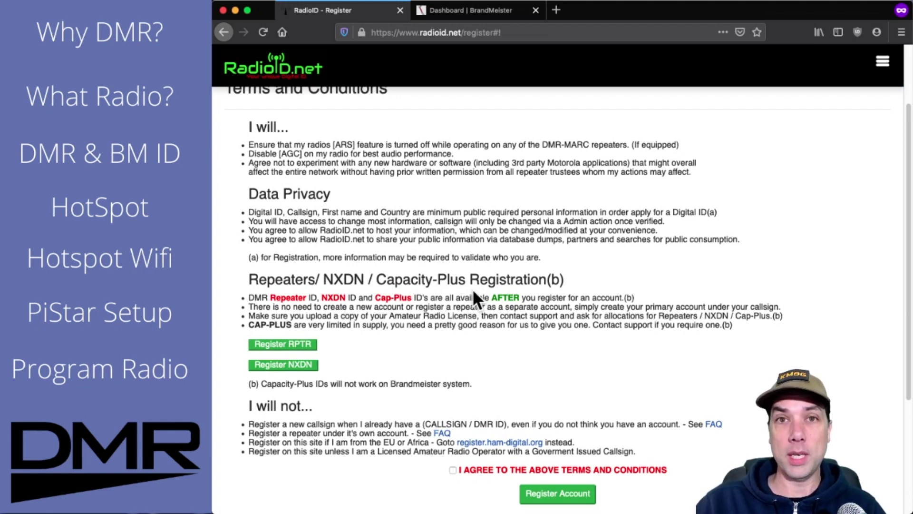
pyautogui.scroll(-2, 483, 280)
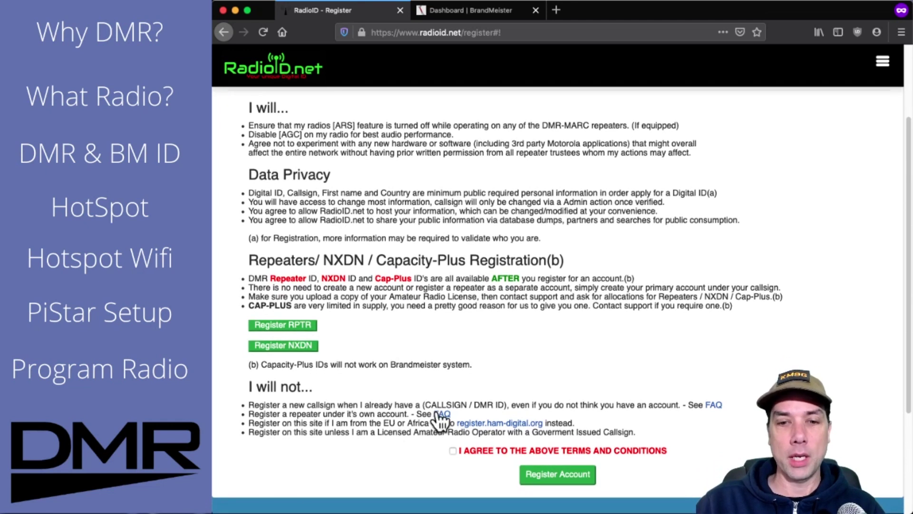
pyautogui.click(452, 450)
# Enter the callsign and e-mail address in the Account Registration form, then dismiss the verification notice
pyautogui.click(535, 474)
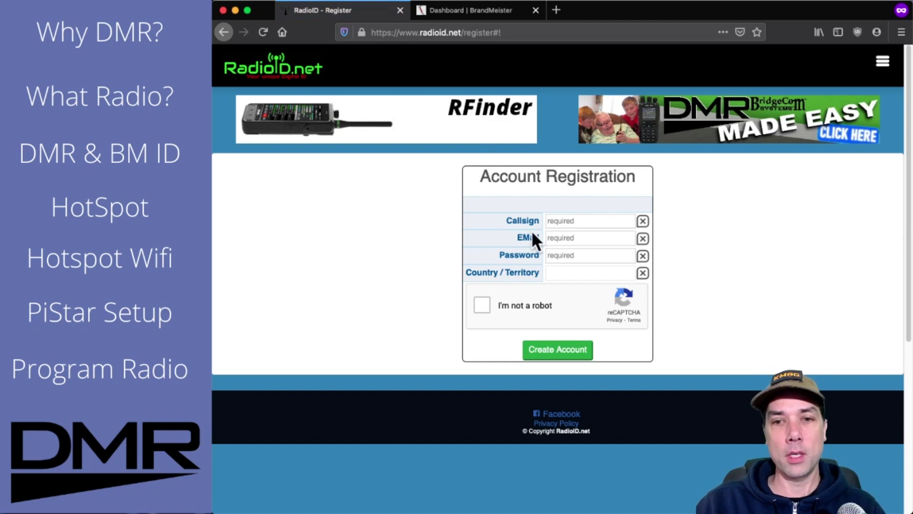
pyautogui.click(549, 221)
pyautogui.write('ad3mo')
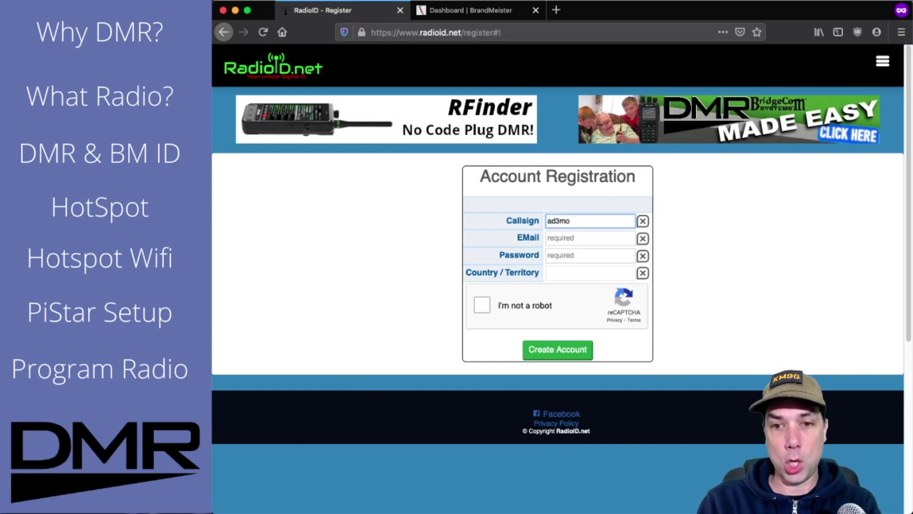
pyautogui.press('Tab')
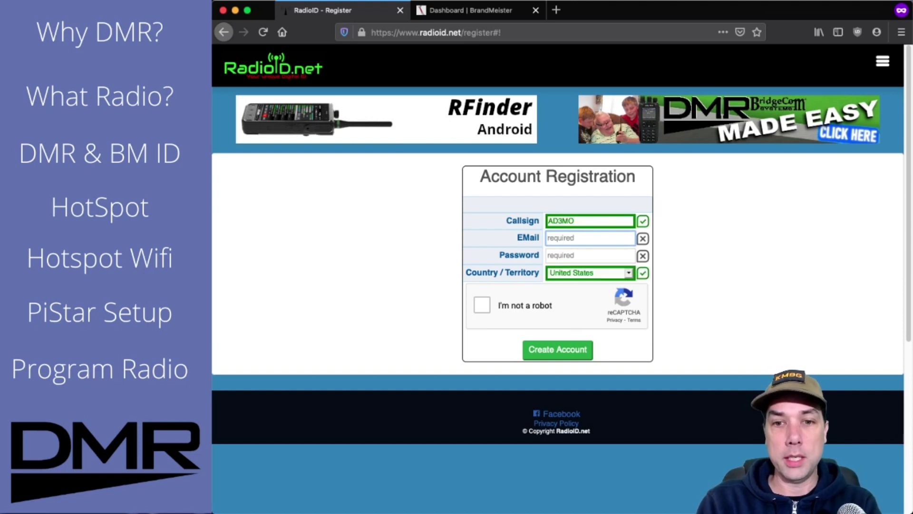
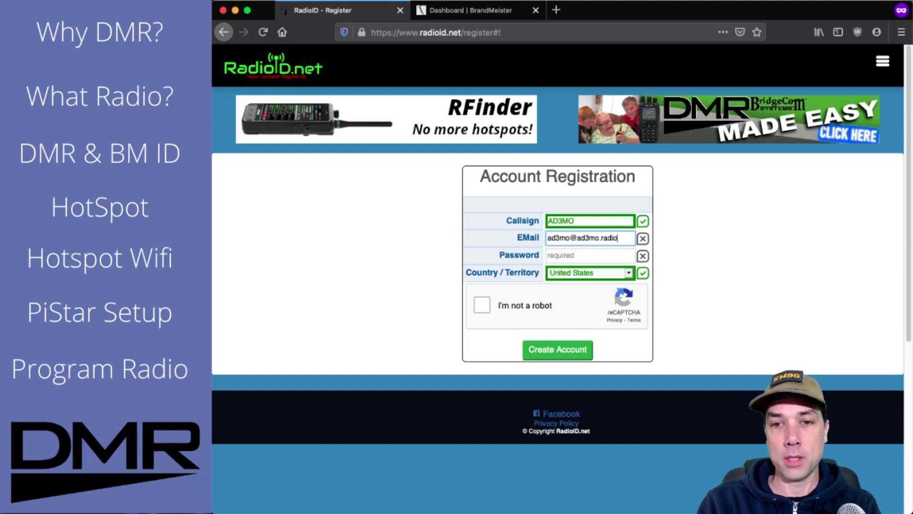
pyautogui.press('Tab')
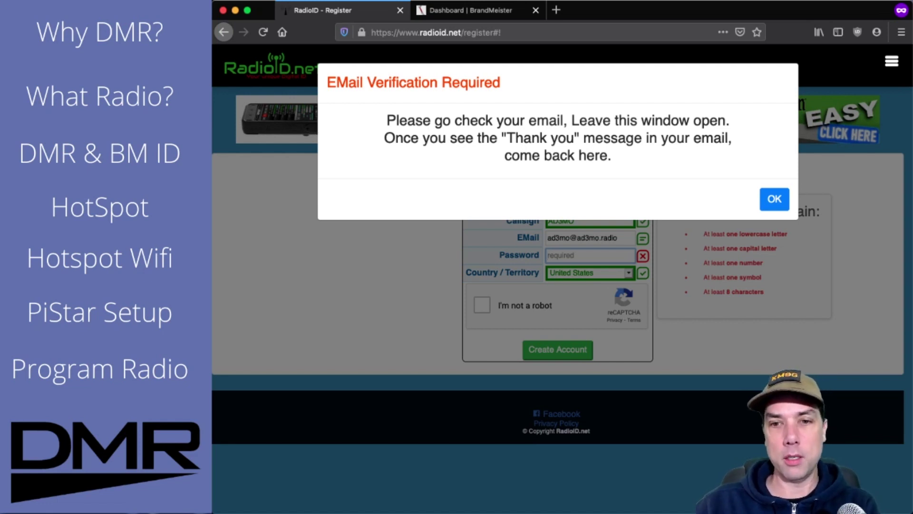
pyautogui.click(773, 198)
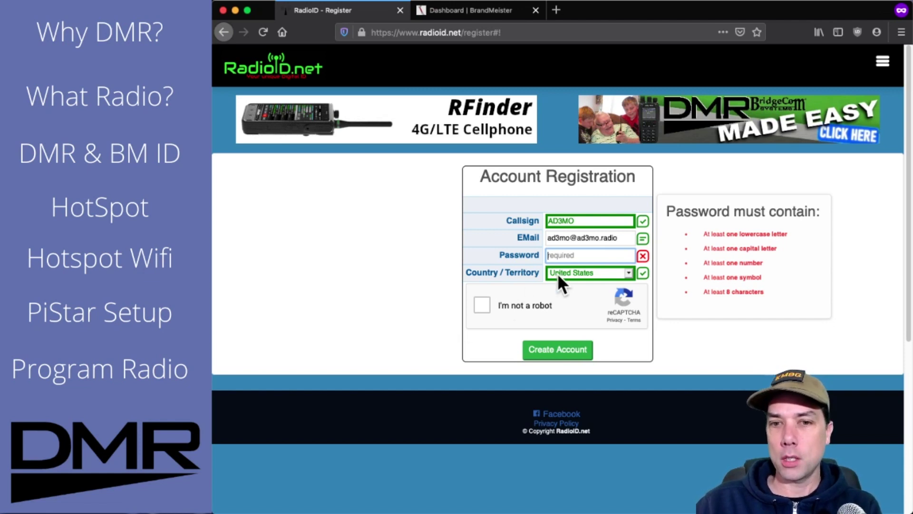
# Pass the reCAPTCHA by selecting all four crosswalk images and verifying
pyautogui.click(483, 307)
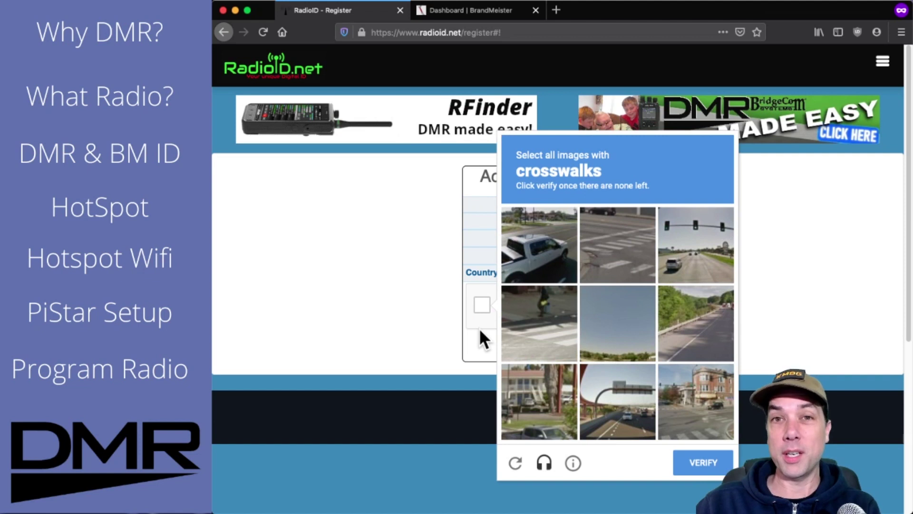
pyautogui.click(619, 235)
pyautogui.click(529, 325)
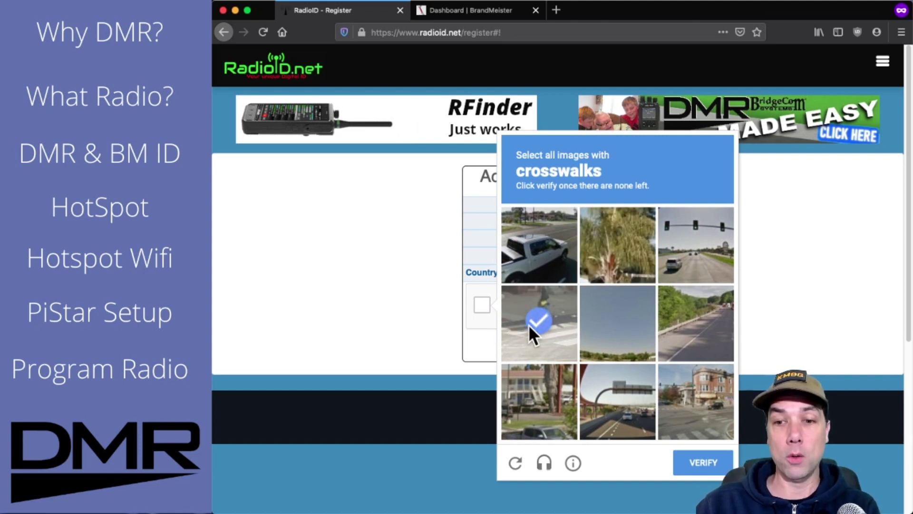
pyautogui.click(694, 408)
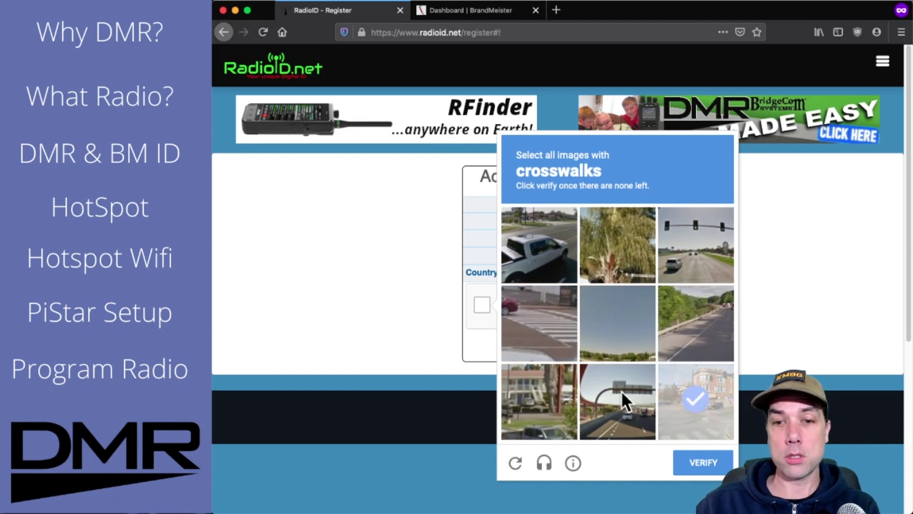
pyautogui.click(532, 316)
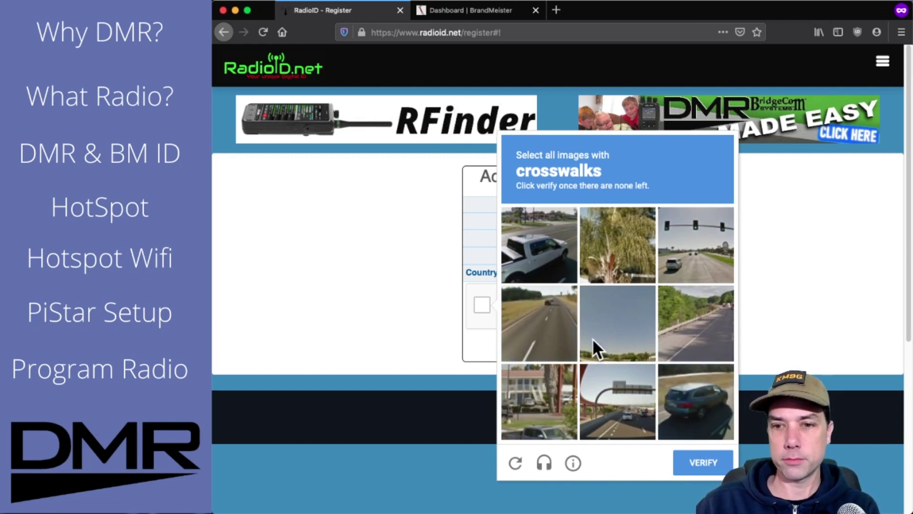
pyautogui.click(707, 465)
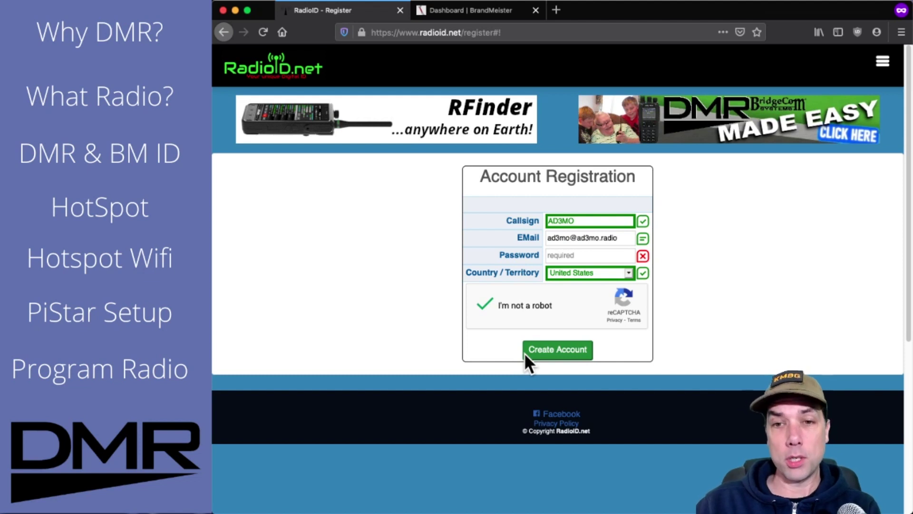
# Go to the sign-in page and enter the callsign, account e-mail and saved password
pyautogui.click(882, 62)
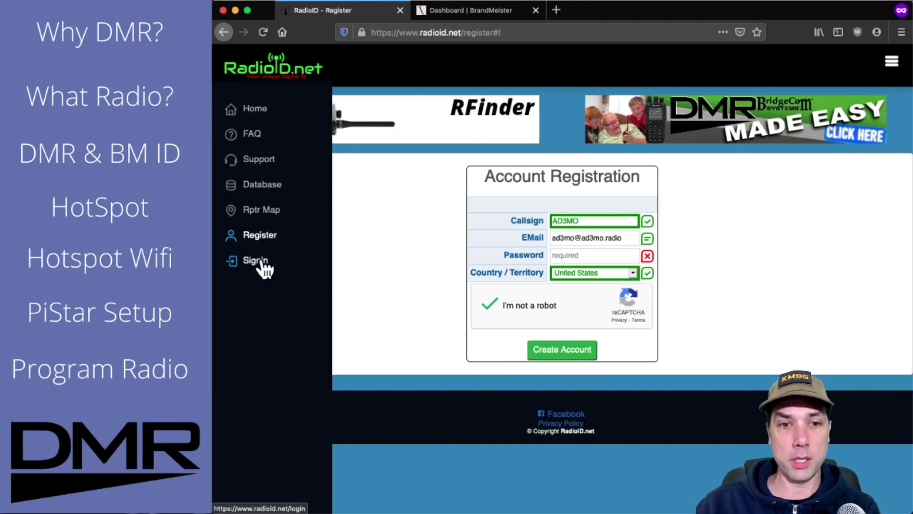
pyautogui.click(257, 260)
pyautogui.click(539, 185)
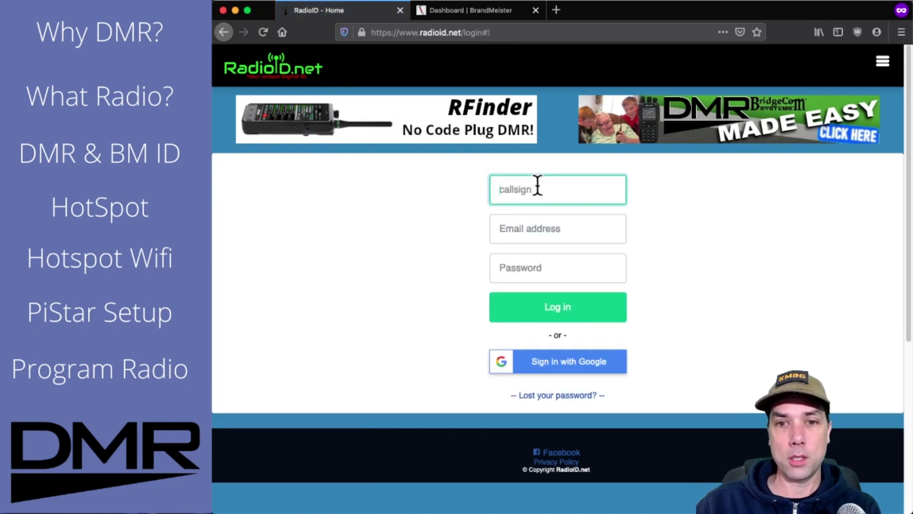
pyautogui.write('km9g')
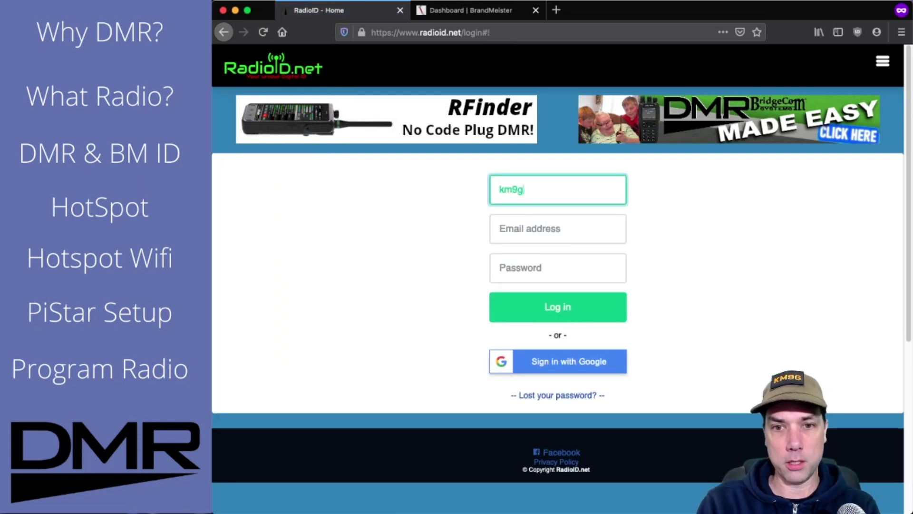
pyautogui.press('Tab')
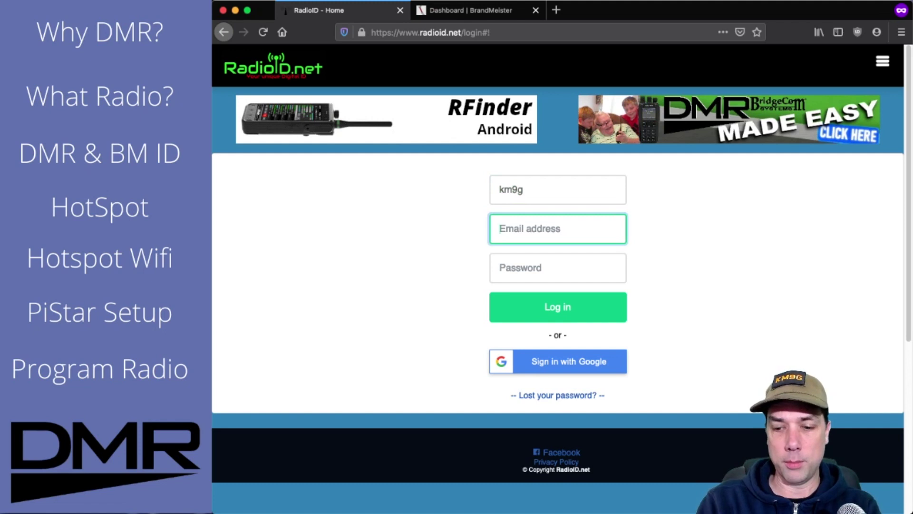
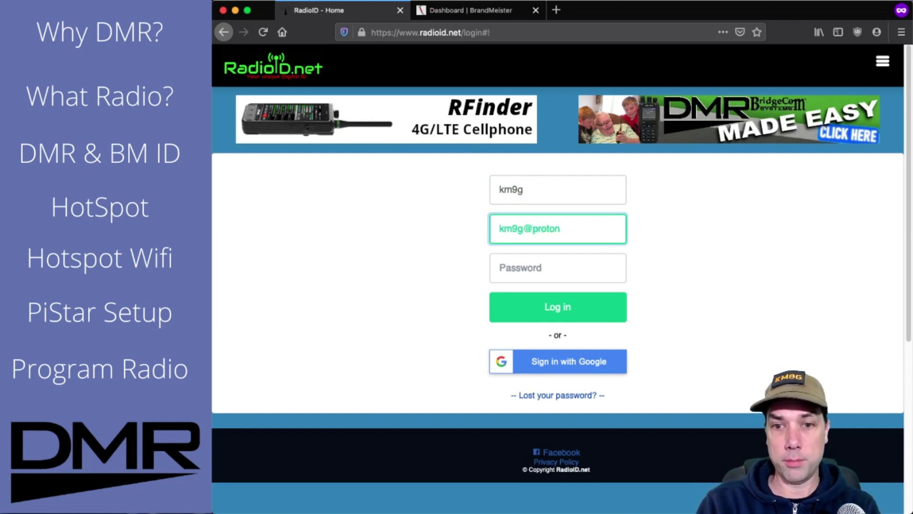
pyautogui.press('Tab')
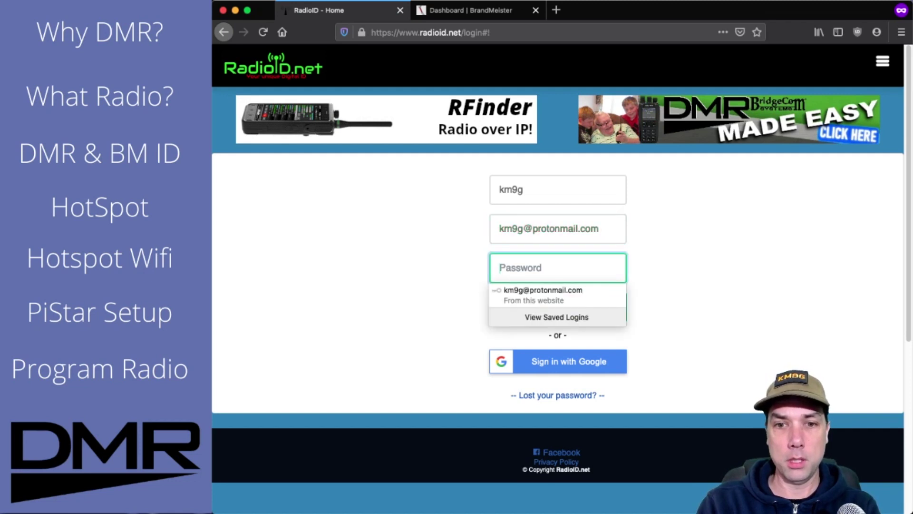
pyautogui.press('Down')
pyautogui.press('Return')
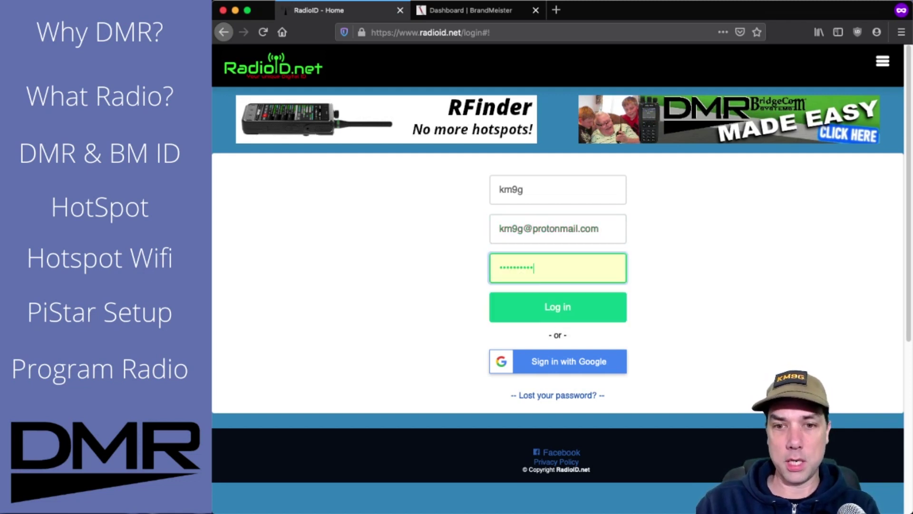
# Log in and review the account's Details and Verifications, confirming status Approved
pyautogui.click(562, 303)
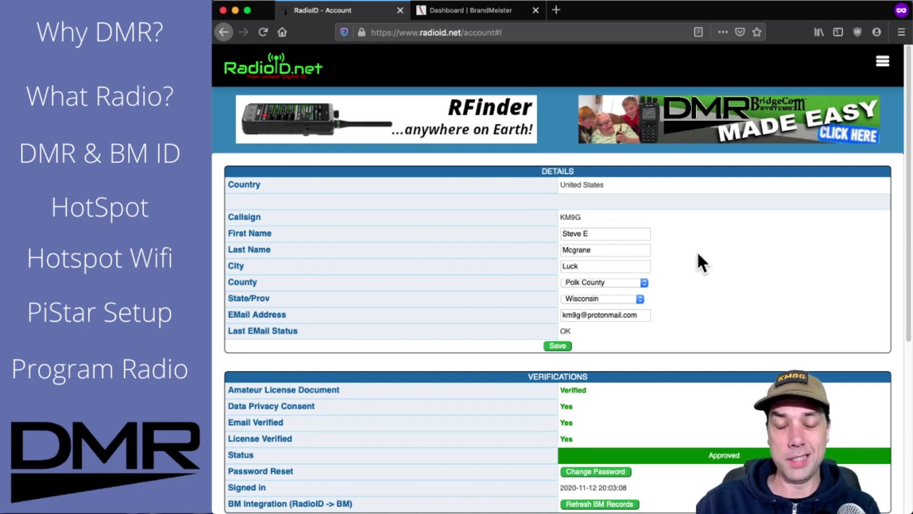
pyautogui.scroll(-2, 699, 254)
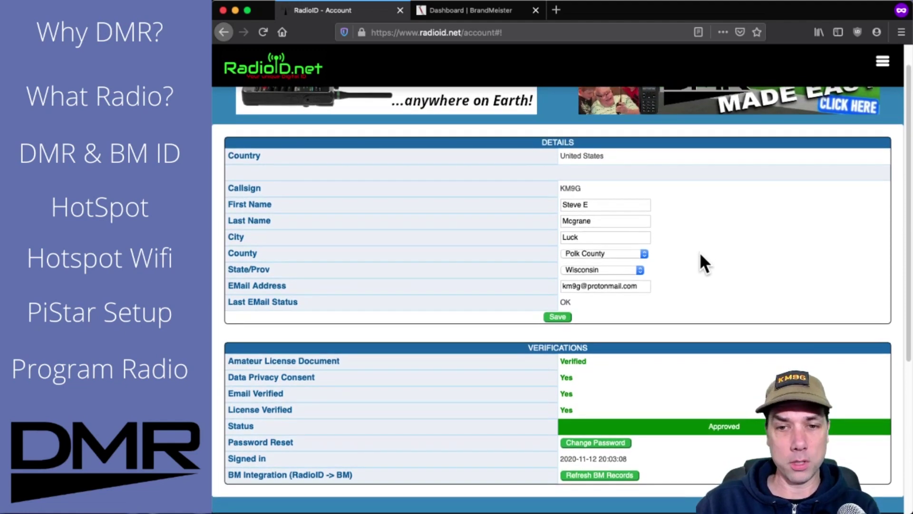
pyautogui.scroll(-3, 699, 253)
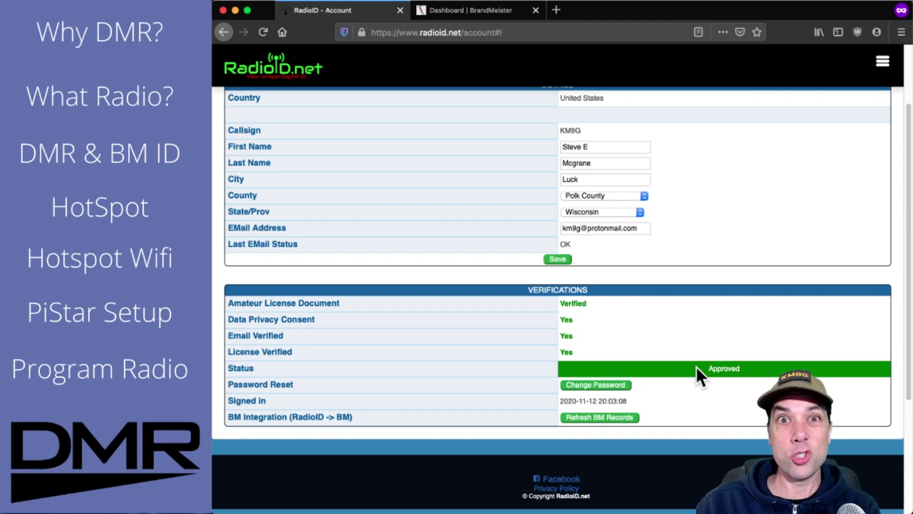
pyautogui.scroll(3, 695, 366)
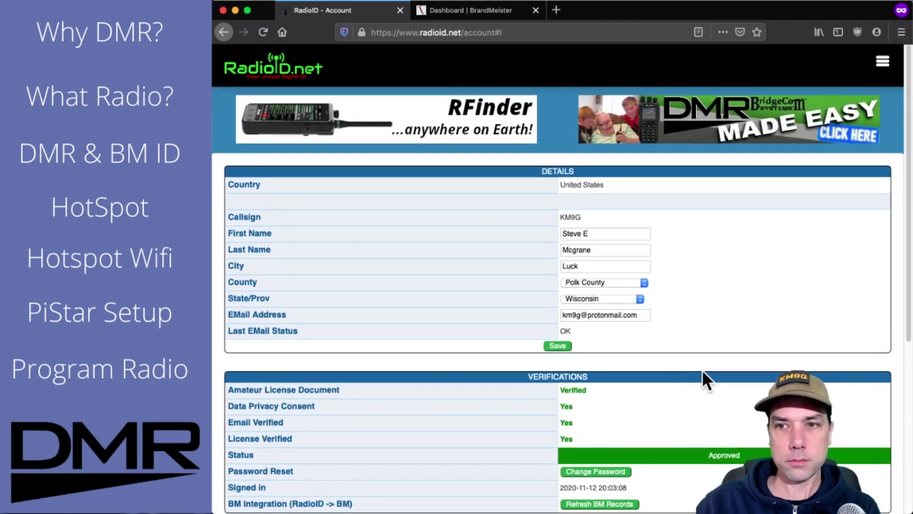
# View the issued radio ID under DMR (1/1), then switch to the BrandMeister User Dashboard
pyautogui.click(884, 67)
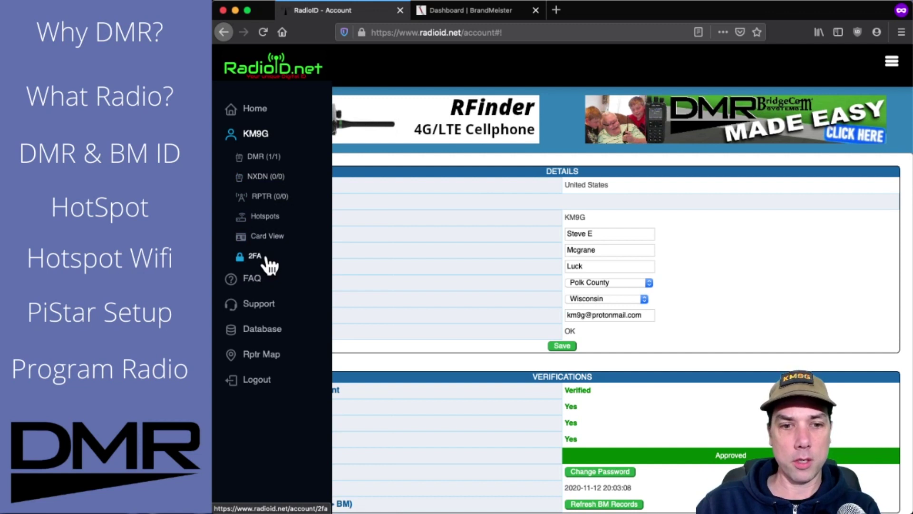
pyautogui.click(266, 158)
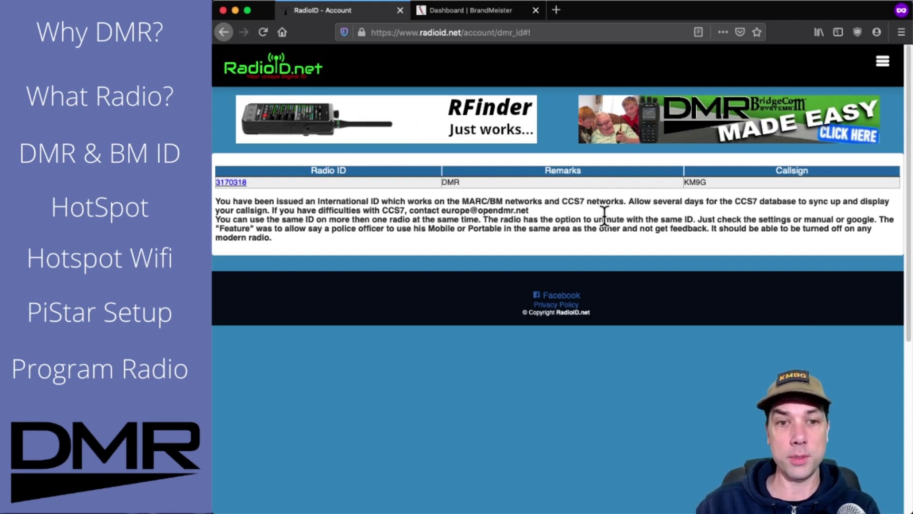
pyautogui.click(231, 185)
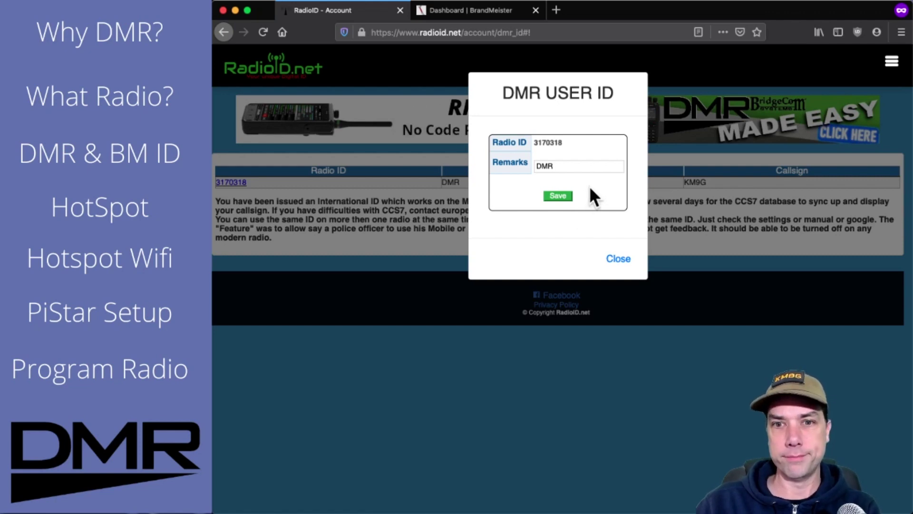
pyautogui.click(624, 256)
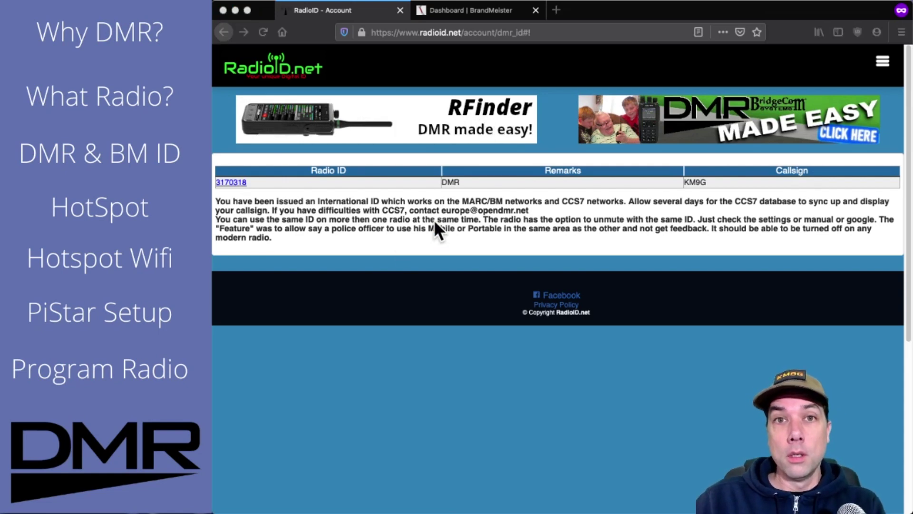
pyautogui.click(463, 14)
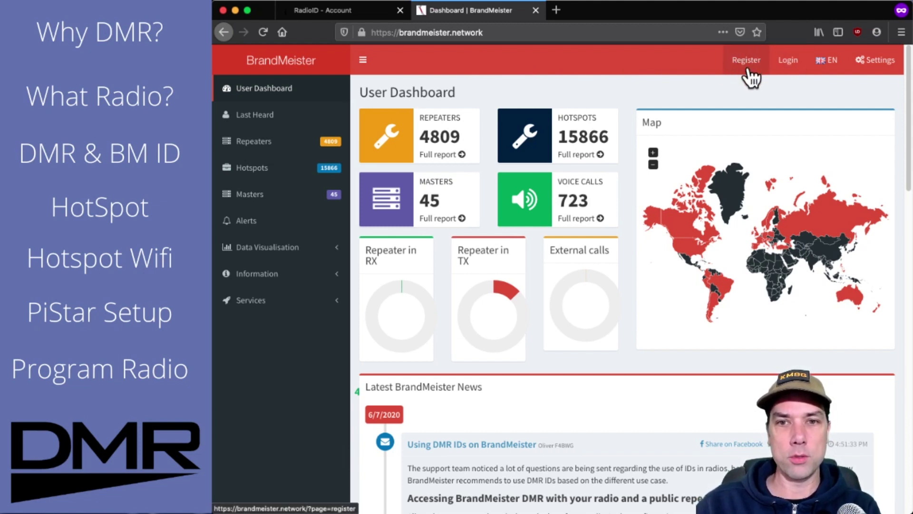
pyautogui.click(368, 61)
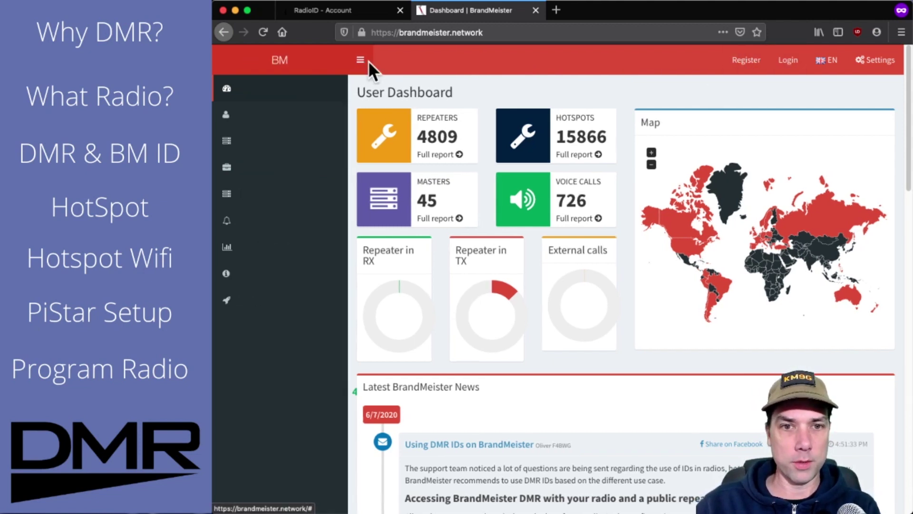
pyautogui.click(260, 65)
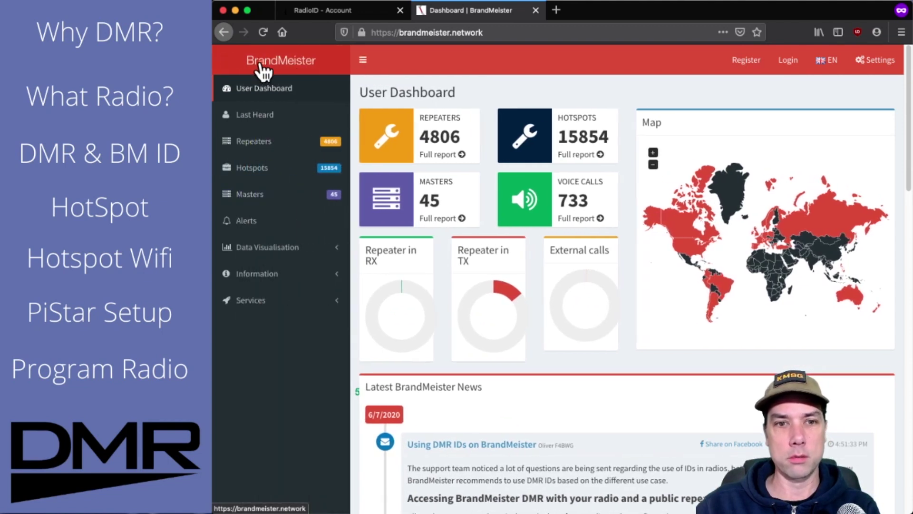
# Open the BrandMeister Registration form and fill in callsign, e-mail and Personal User Account type
pyautogui.click(741, 61)
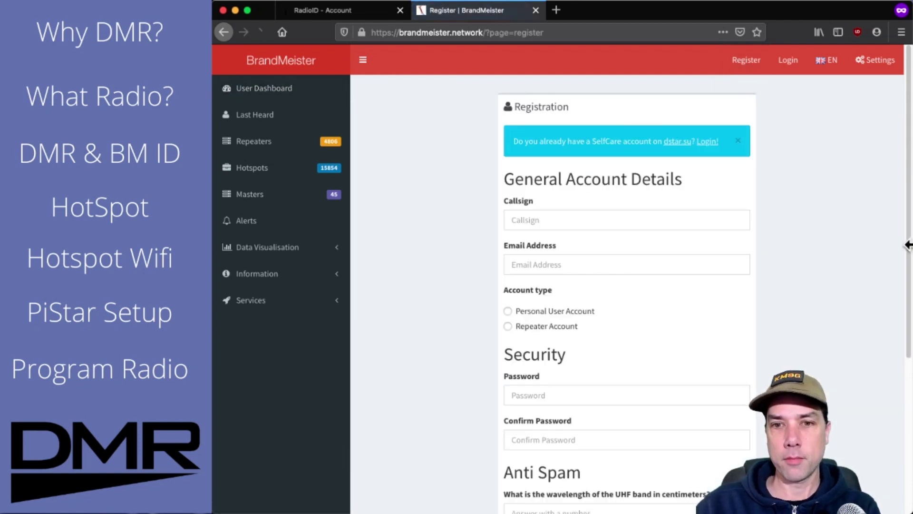
pyautogui.scroll(-2, 807, 204)
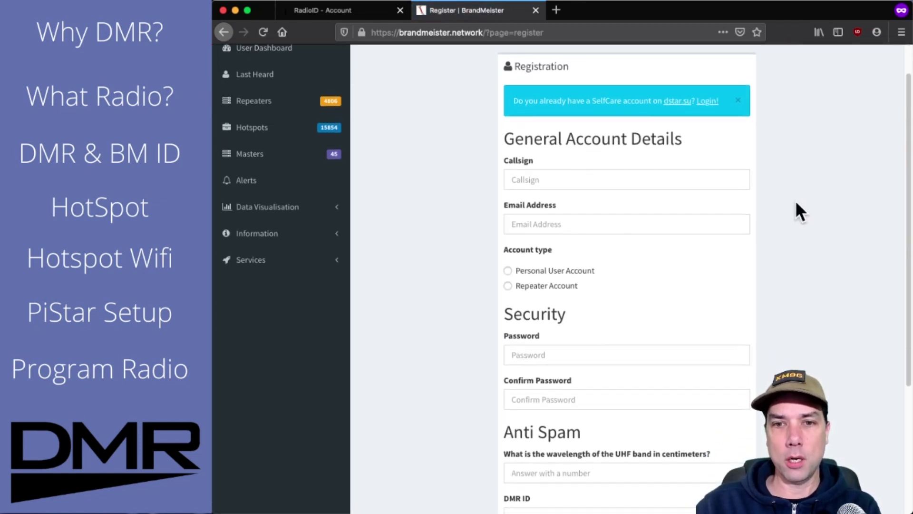
pyautogui.click(526, 171)
pyautogui.write('ad3mo')
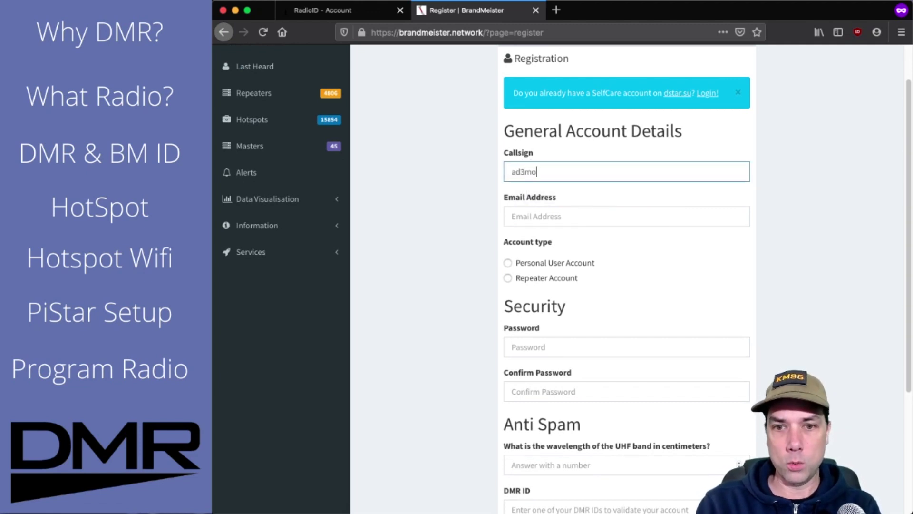
pyautogui.click(513, 216)
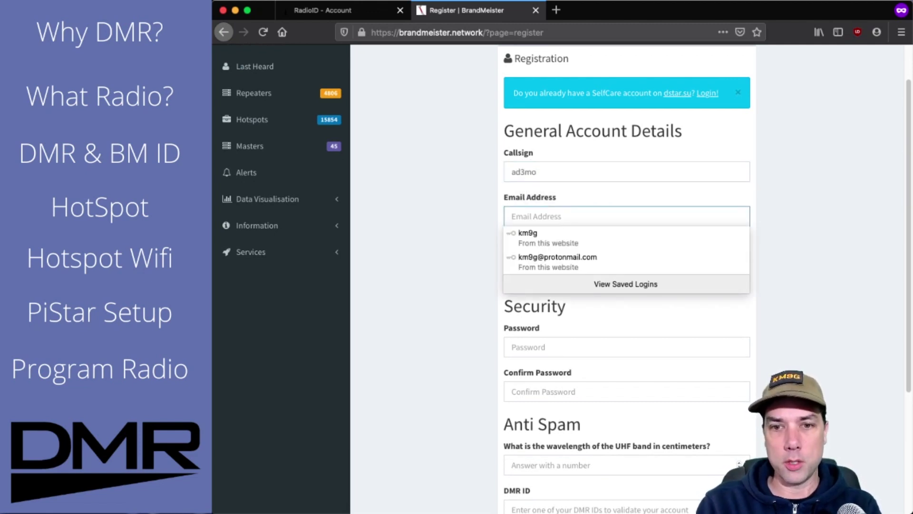
pyautogui.press('Down')
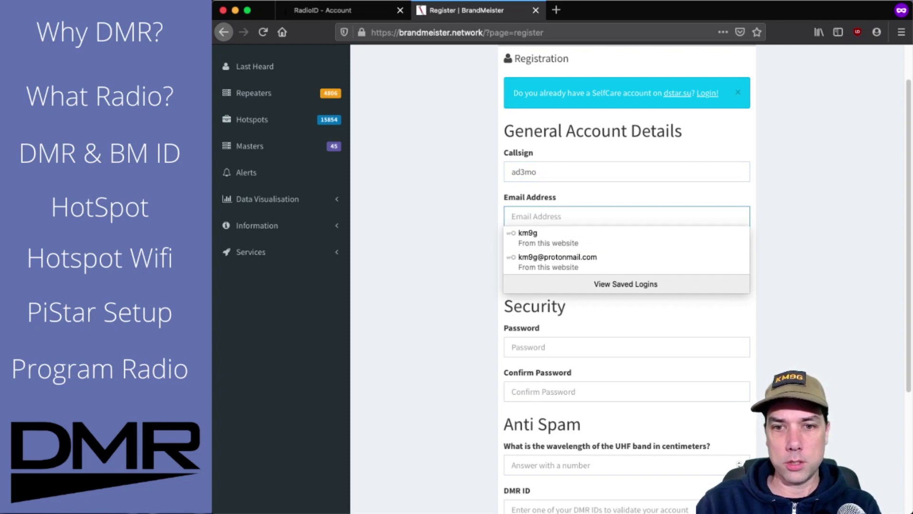
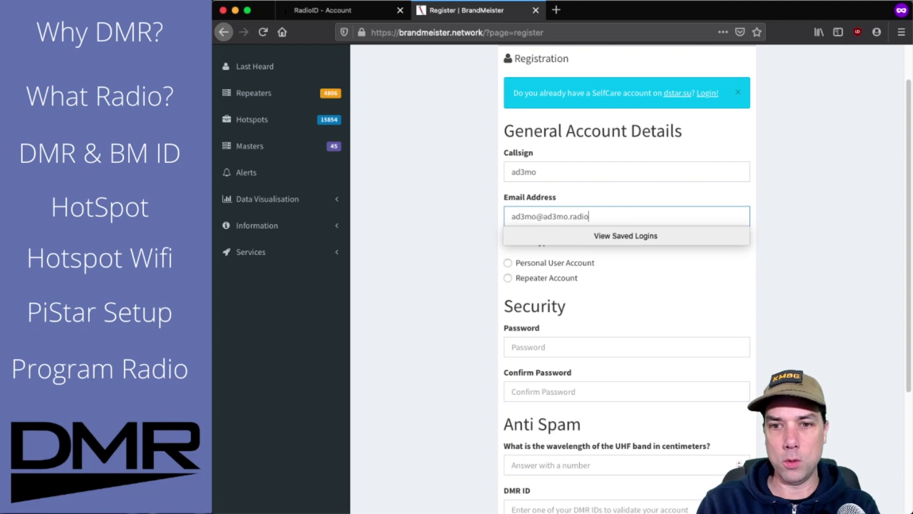
pyautogui.press('Tab')
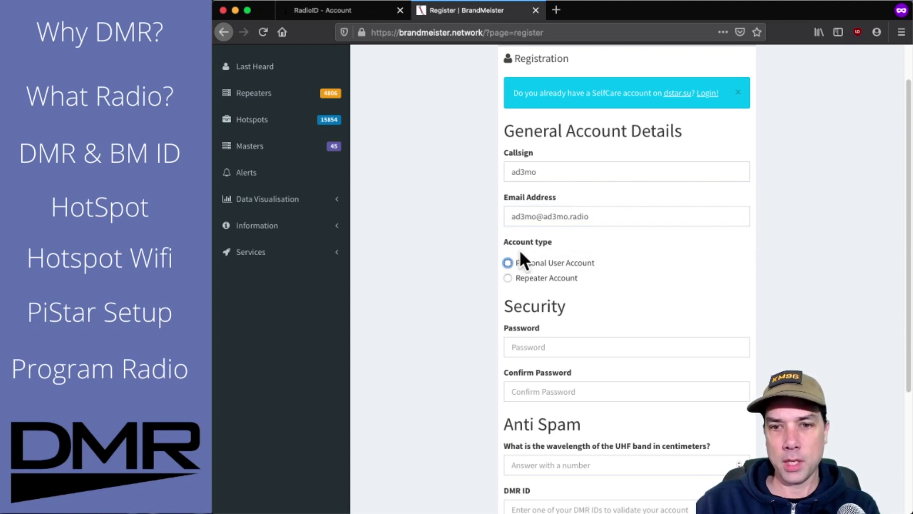
pyautogui.click(508, 262)
pyautogui.scroll(-2, 445, 221)
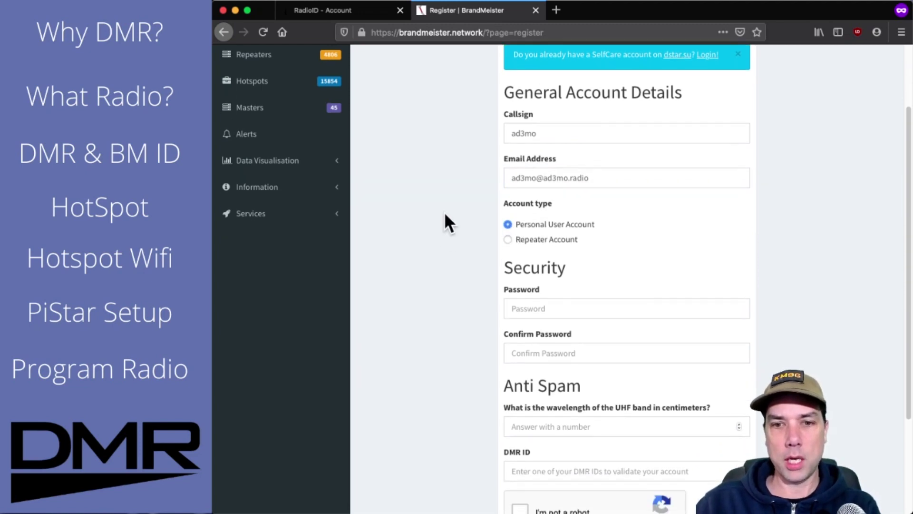
# Enter the new account password and confirm it a second time
pyautogui.click(583, 307)
pyautogui.write('••••••••')
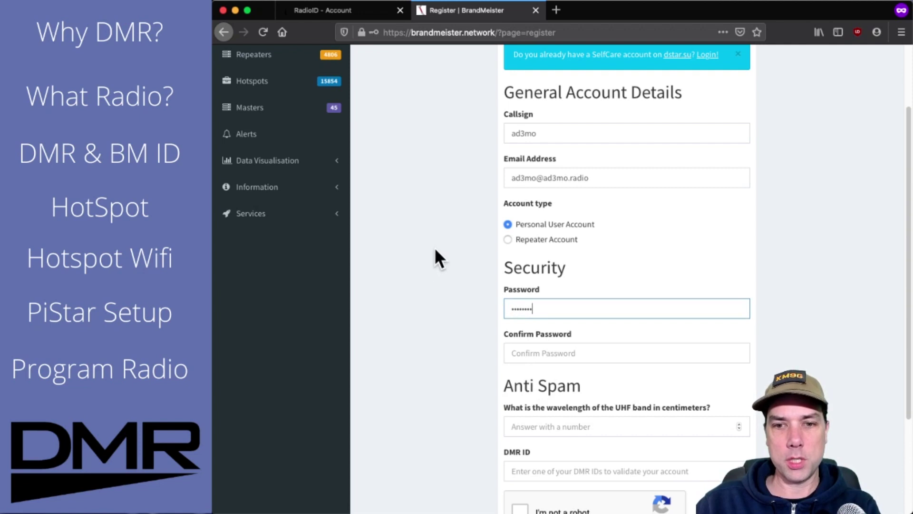
pyautogui.click(534, 355)
pyautogui.write('••••••••')
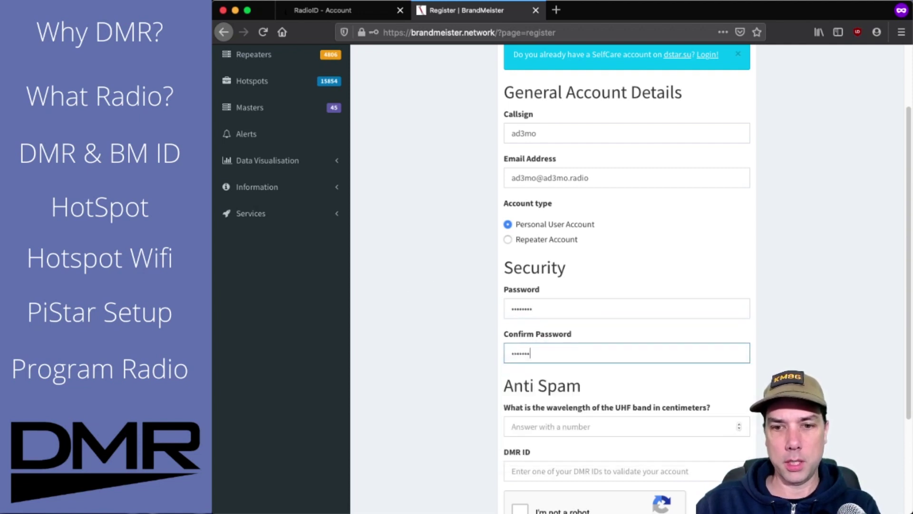
pyautogui.click(431, 334)
pyautogui.scroll(-3, 433, 331)
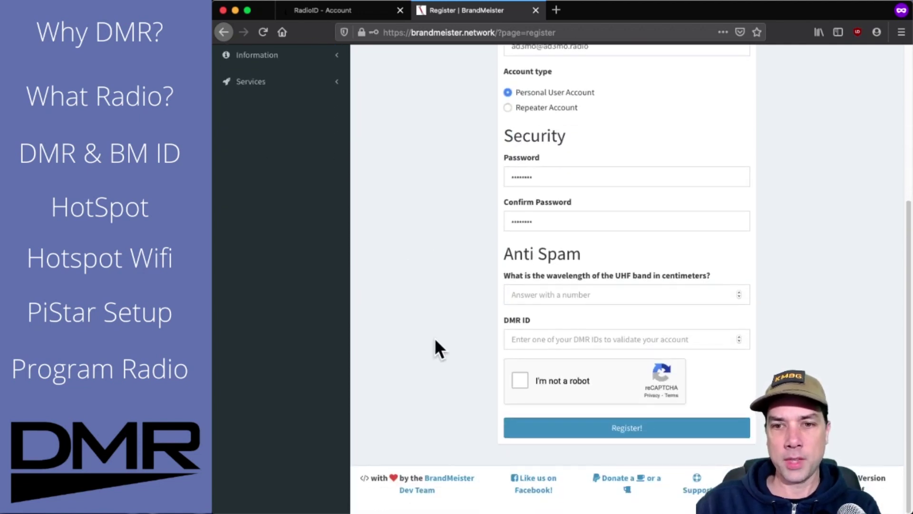
# Set the anti-spam UHF wavelength answer to 70 using the spinner
pyautogui.click(702, 294)
pyautogui.doubleClick(739, 292)
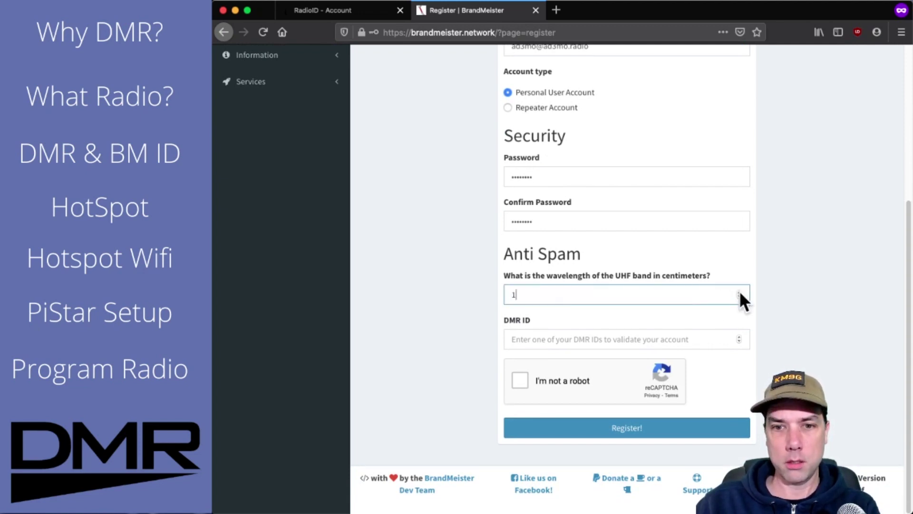
pyautogui.doubleClick(739, 292)
pyautogui.doubleClick(739, 292)
pyautogui.click(739, 292)
pyautogui.tripleClick(739, 292)
pyautogui.doubleClick(739, 292)
pyautogui.tripleClick(739, 292)
pyautogui.tripleClick(739, 292)
pyautogui.doubleClick(739, 291)
pyautogui.click(739, 292)
pyautogui.doubleClick(739, 292)
pyautogui.doubleClick(739, 292)
pyautogui.doubleClick(739, 291)
pyautogui.tripleClick(739, 292)
pyautogui.doubleClick(739, 292)
pyautogui.doubleClick(740, 292)
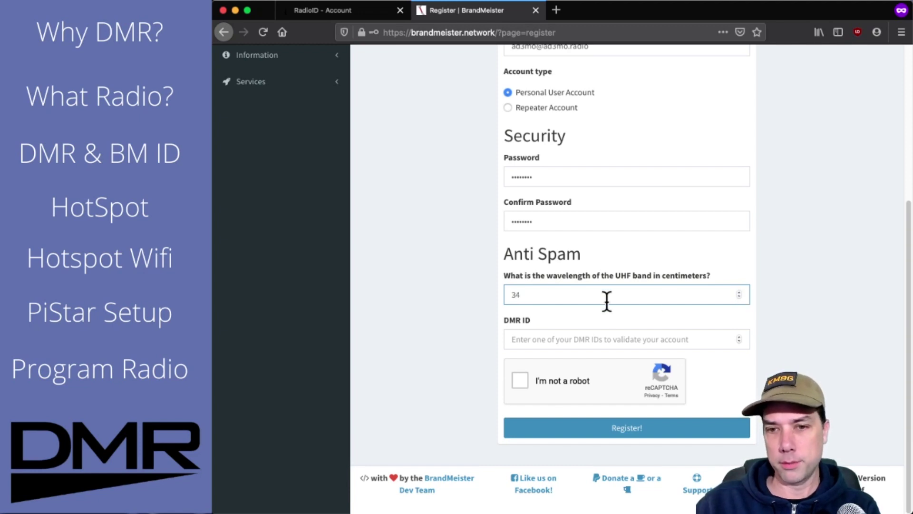
pyautogui.doubleClick(739, 292)
pyautogui.doubleClick(738, 291)
pyautogui.doubleClick(738, 291)
pyautogui.doubleClick(739, 291)
pyautogui.doubleClick(739, 291)
pyautogui.doubleClick(738, 291)
pyautogui.doubleClick(738, 292)
pyautogui.doubleClick(738, 292)
pyautogui.doubleClick(738, 292)
pyautogui.doubleClick(738, 292)
pyautogui.doubleClick(738, 291)
pyautogui.doubleClick(739, 291)
pyautogui.doubleClick(738, 291)
pyautogui.click(738, 291)
pyautogui.doubleClick(738, 291)
pyautogui.doubleClick(739, 291)
pyautogui.doubleClick(739, 291)
pyautogui.doubleClick(739, 291)
pyautogui.doubleClick(738, 291)
pyautogui.click(738, 297)
# Enter the newly issued DMR ID in the DMR ID field
pyautogui.click(552, 339)
pyautogui.write('312')
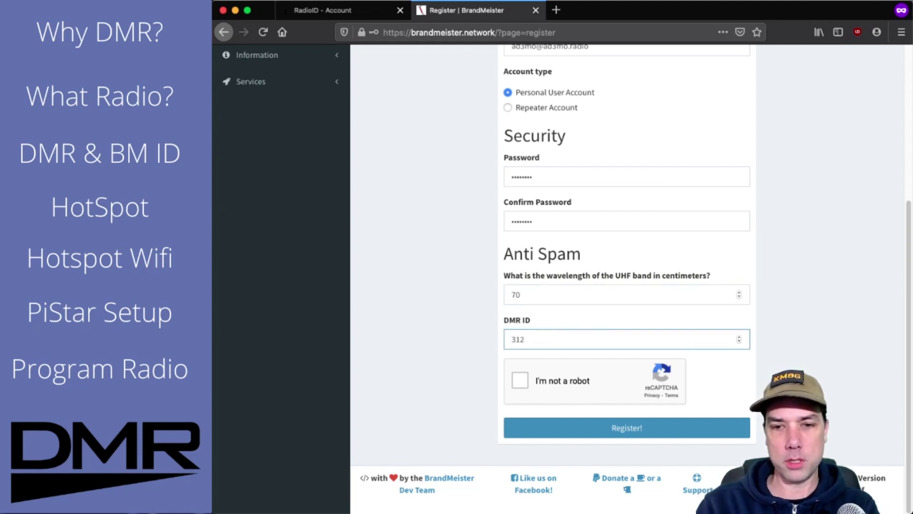
pyautogui.press('BackSpace')
pyautogui.write('70318')
# Pass the reCAPTCHA by selecting the three car images, then go to Login
pyautogui.click(521, 381)
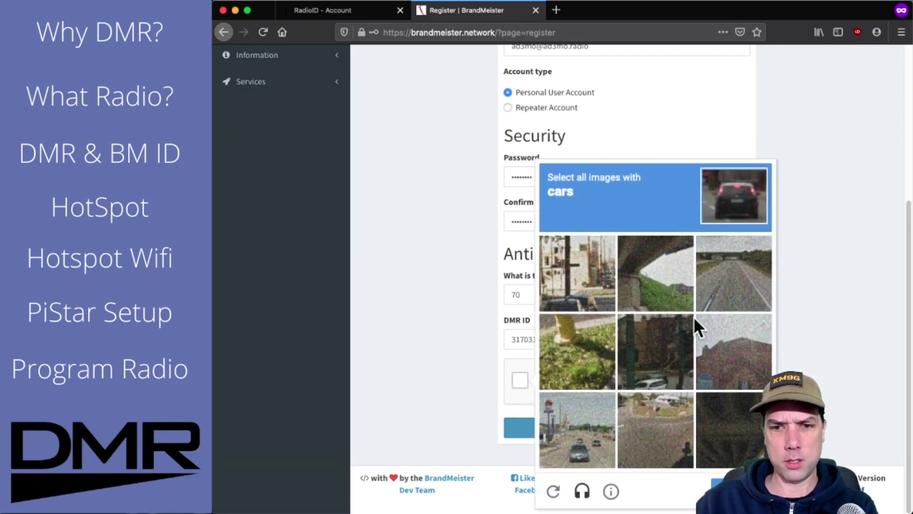
pyautogui.click(574, 445)
pyautogui.click(669, 354)
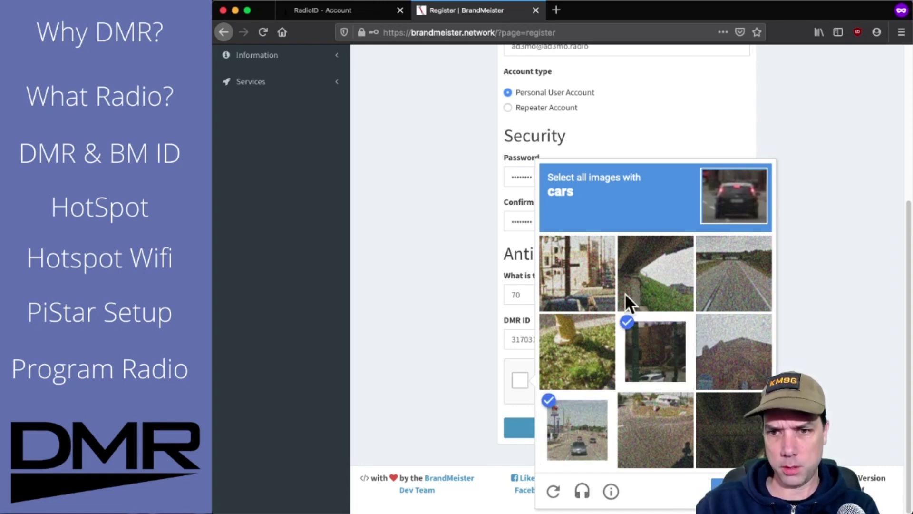
pyautogui.click(560, 264)
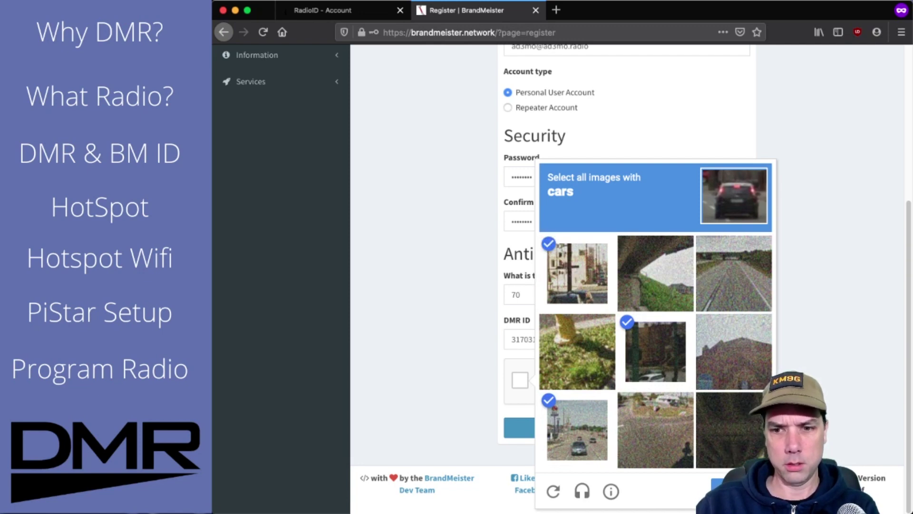
pyautogui.click(736, 491)
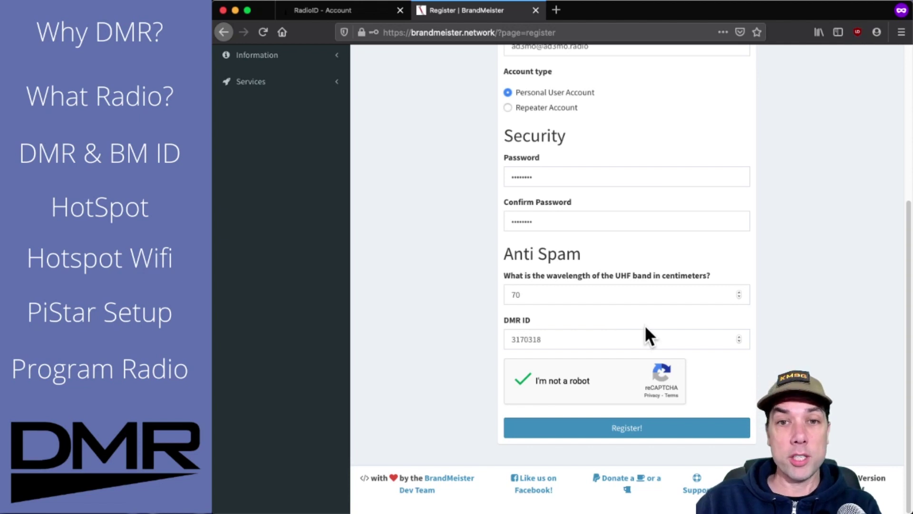
pyautogui.scroll(5, 804, 308)
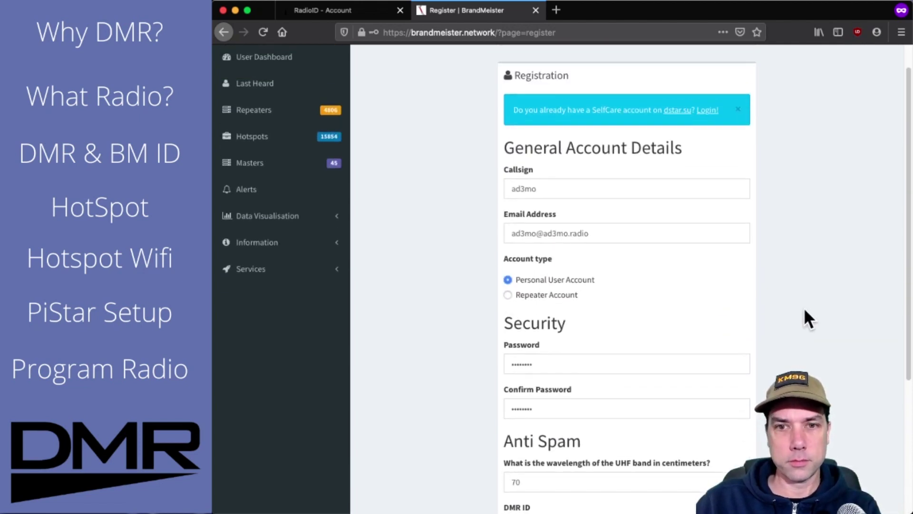
pyautogui.click(789, 62)
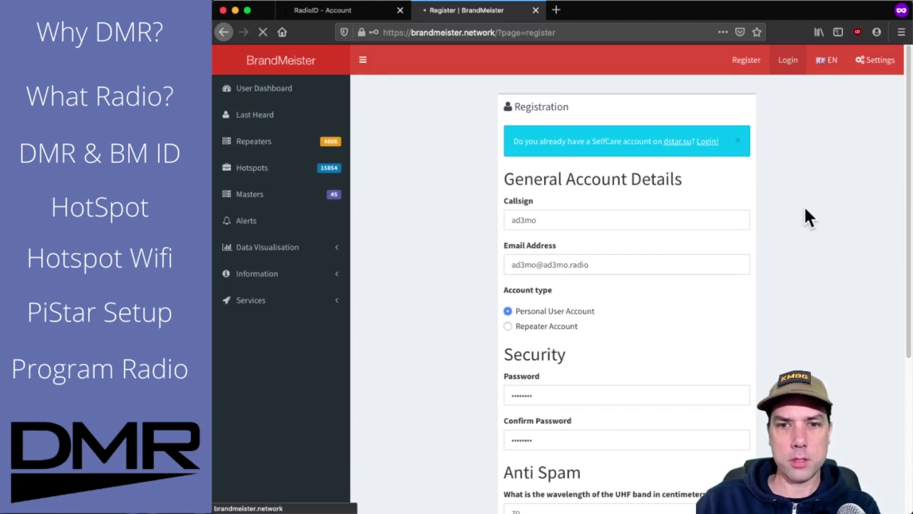
# Log in to BrandMeister using the saved callsign and password to reach the User Dashboard
pyautogui.click(546, 166)
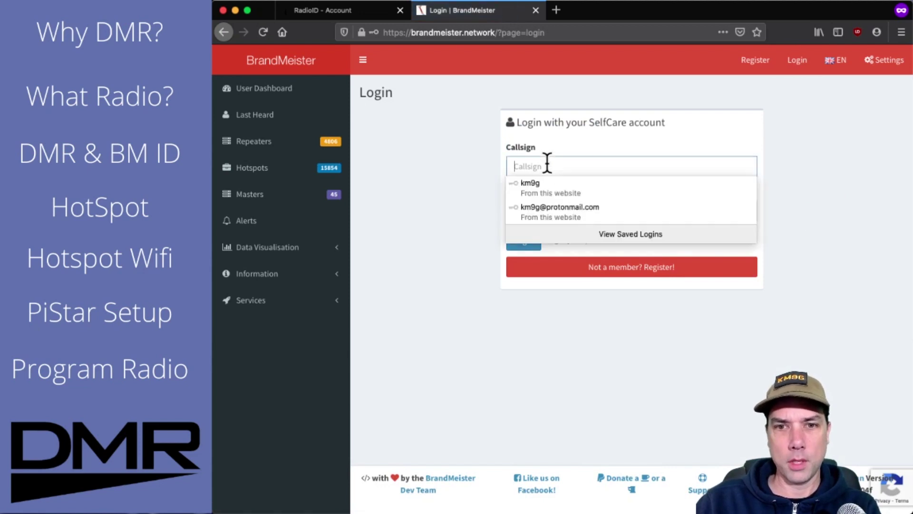
pyautogui.click(540, 186)
pyautogui.click(521, 241)
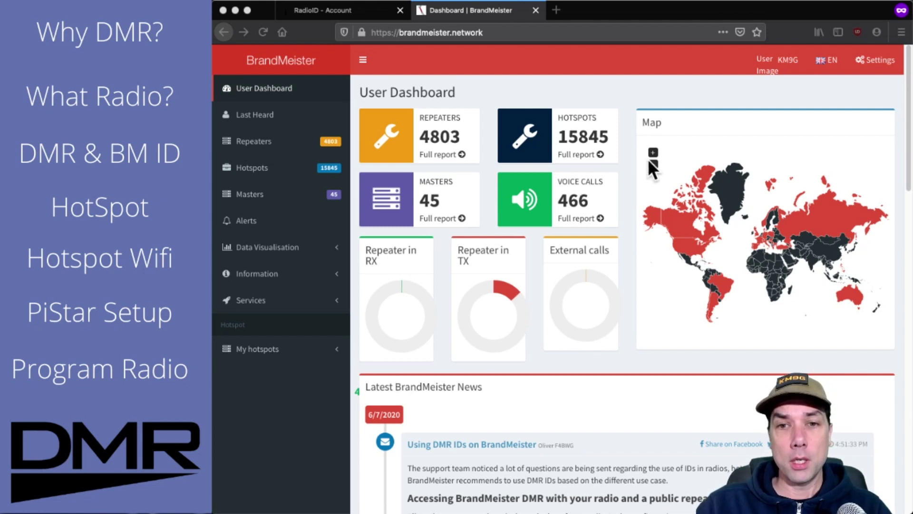
pyautogui.click(782, 71)
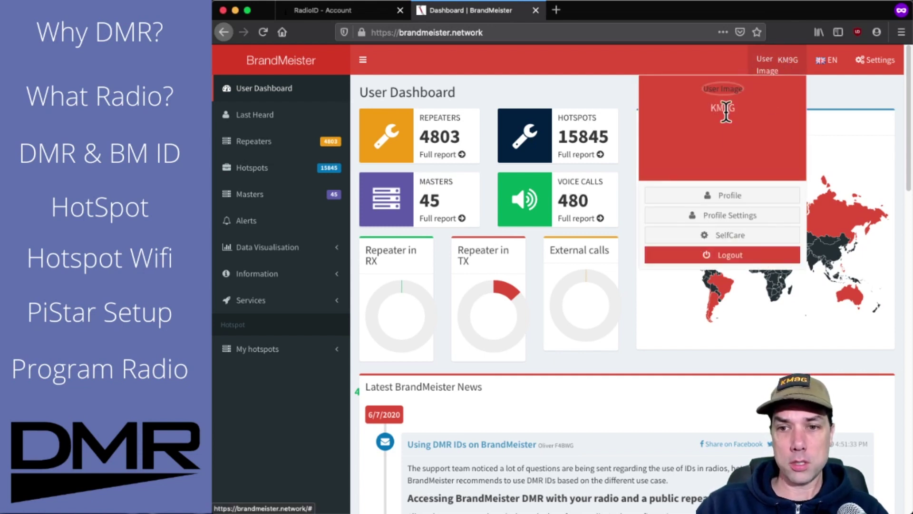
# Go to Profile Settings and open the API Keys page under Security Settings
pyautogui.click(739, 220)
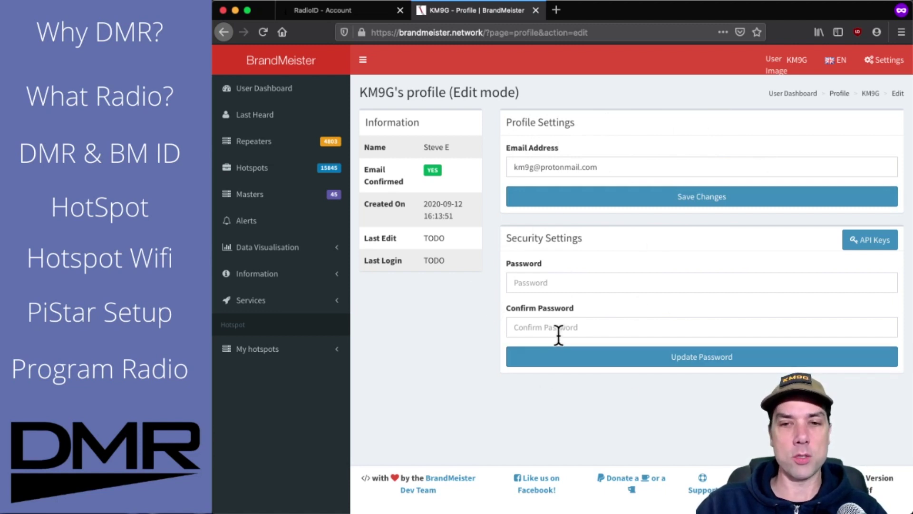
pyautogui.click(873, 252)
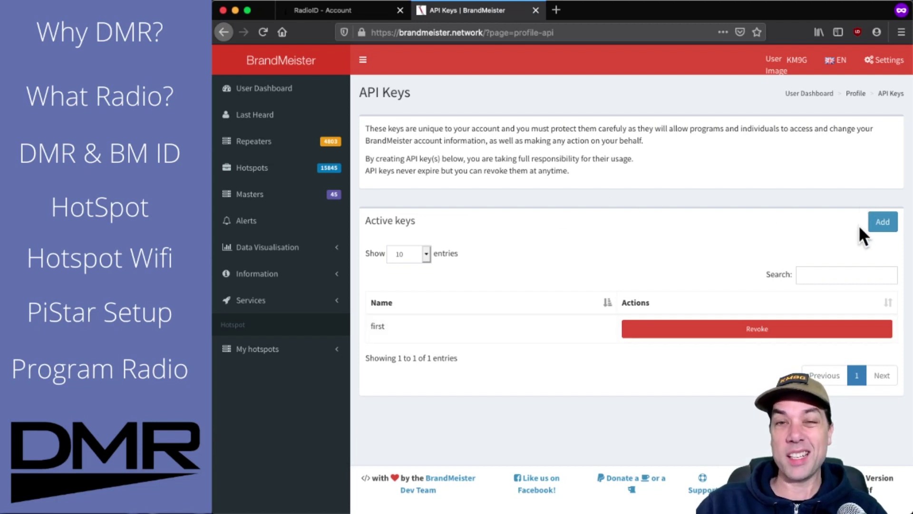
# Add an API key named 'second', copy the one-time generated key, and close the key display
pyautogui.click(882, 223)
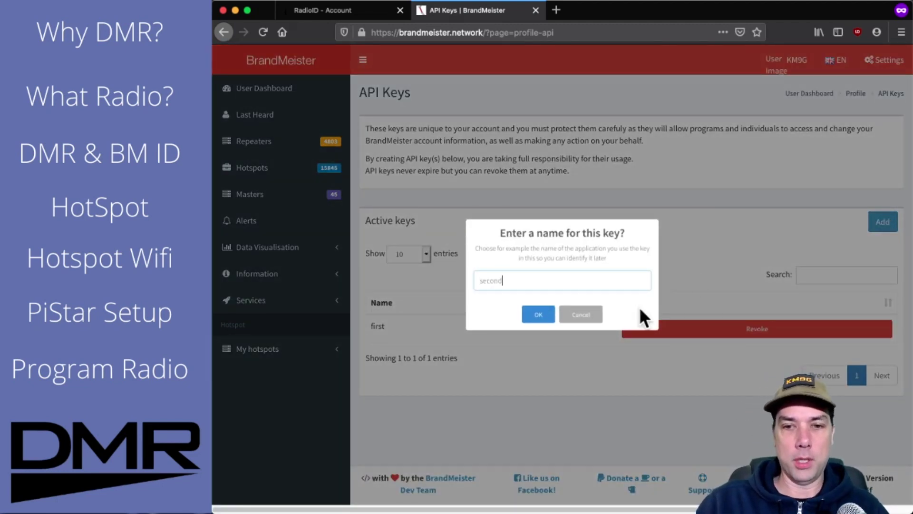
pyautogui.click(537, 316)
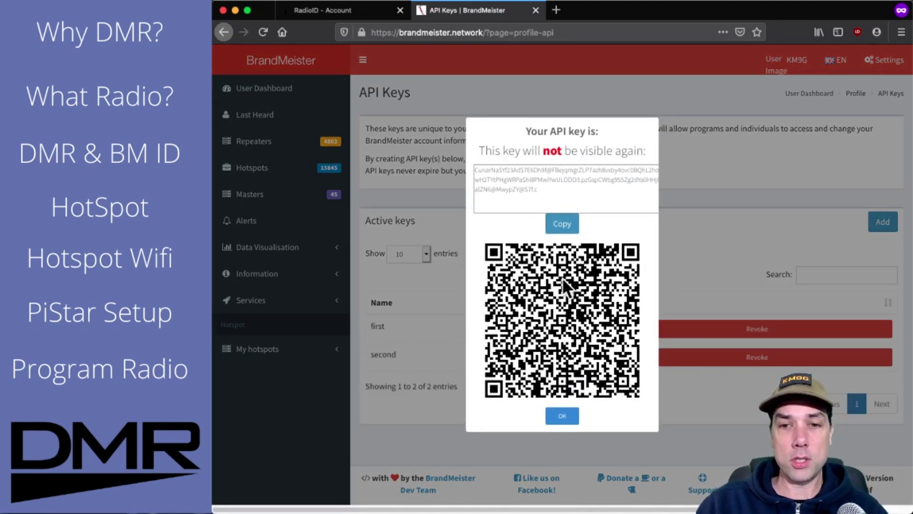
pyautogui.tripleClick(554, 183)
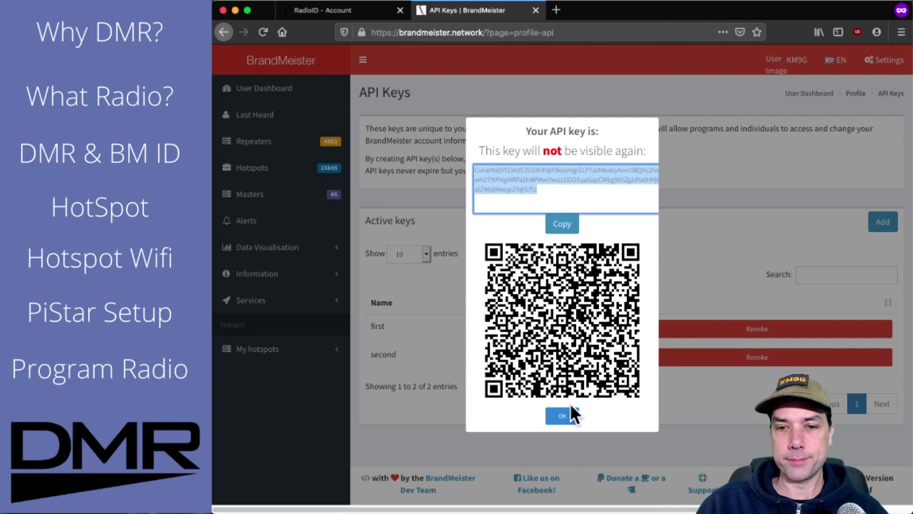
pyautogui.click(565, 417)
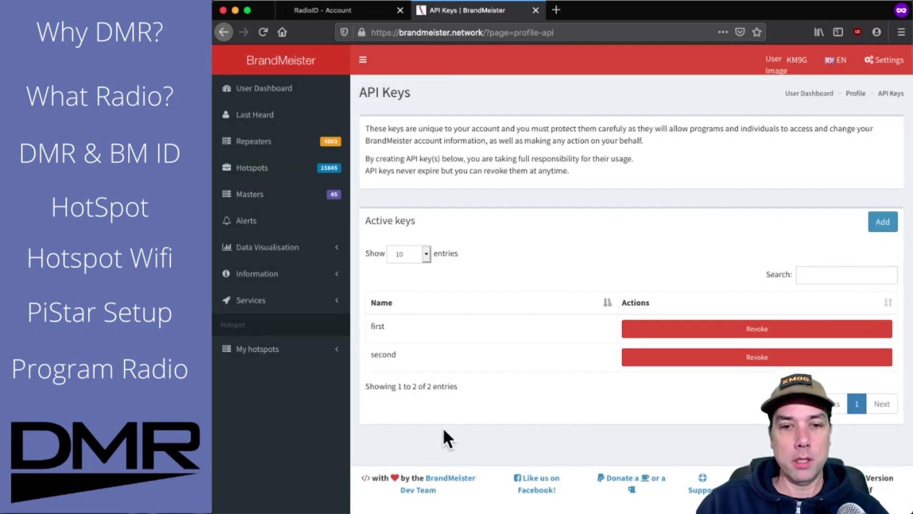
# Revoke the 'second' API key and confirm with 'Yes, revoke it!'
pyautogui.click(808, 362)
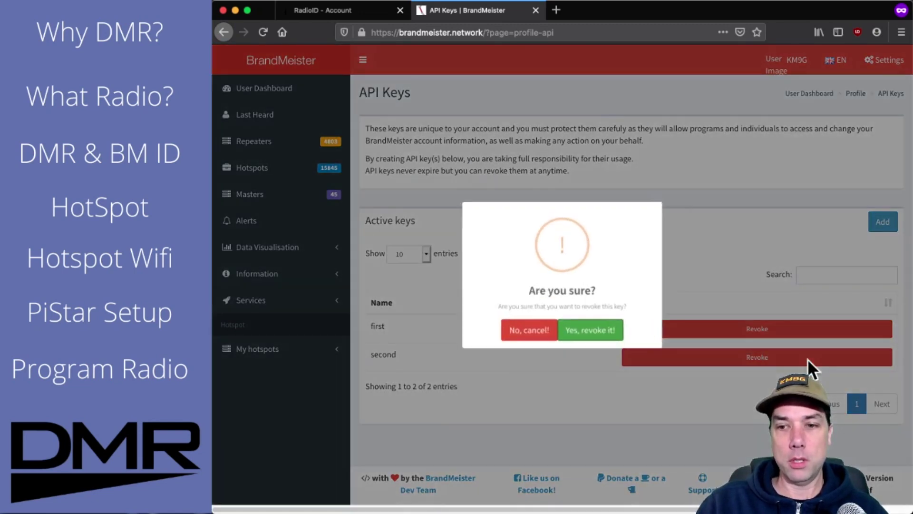
pyautogui.click(588, 332)
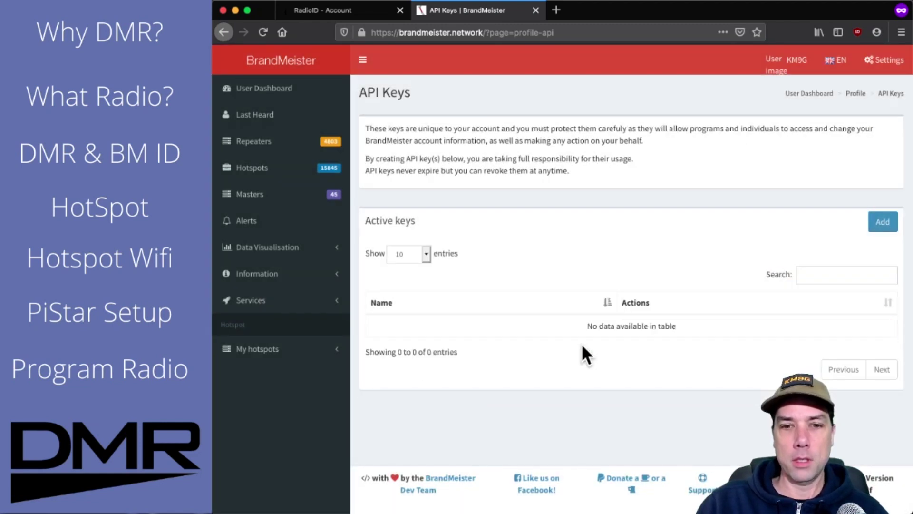